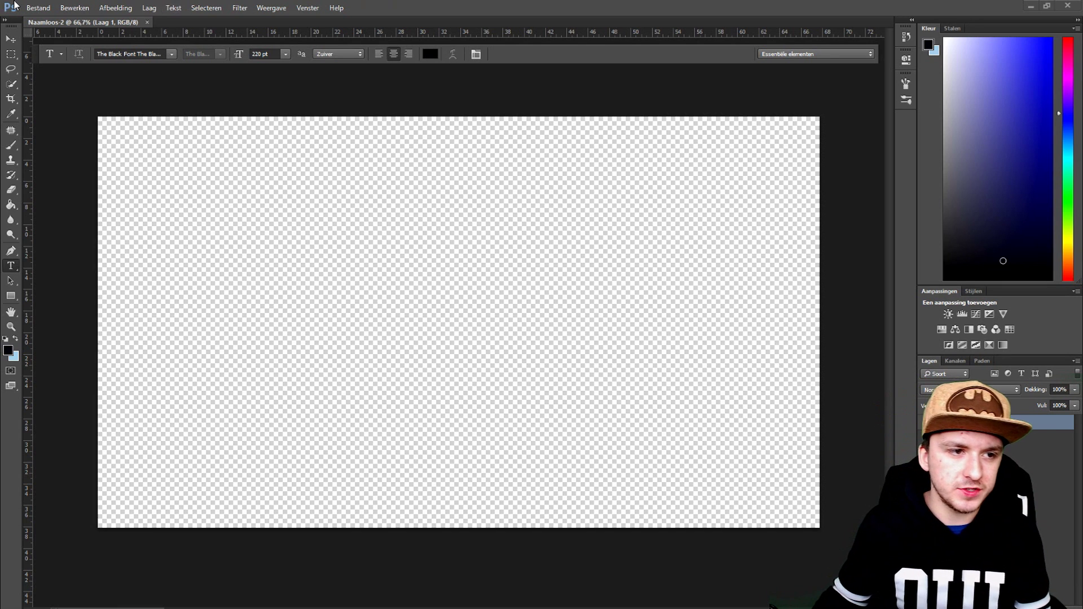
left_click(38, 8)
left_click(36, 21)
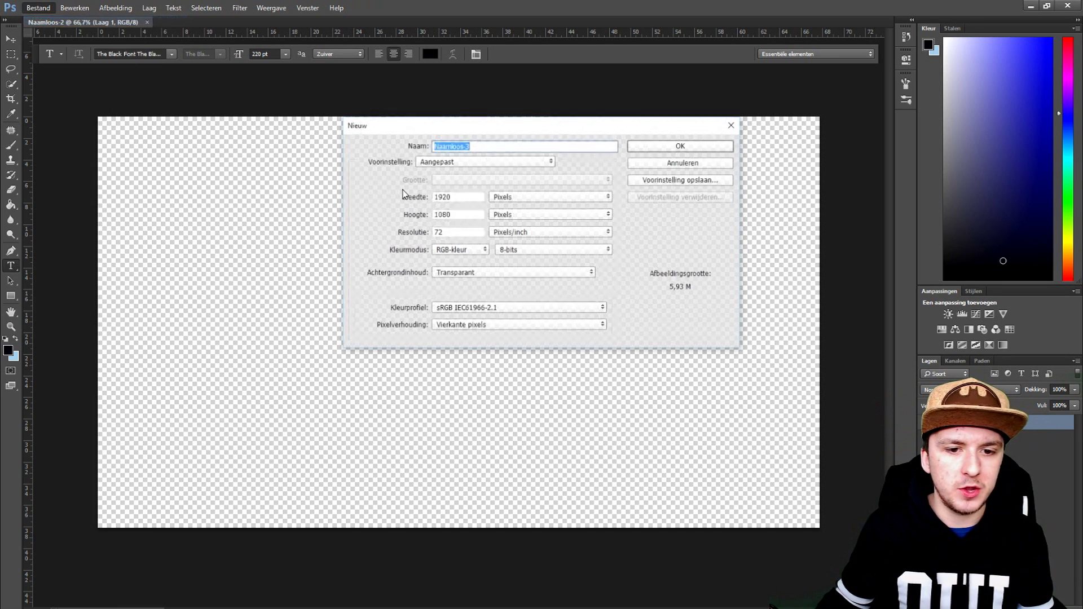
left_click(460, 201)
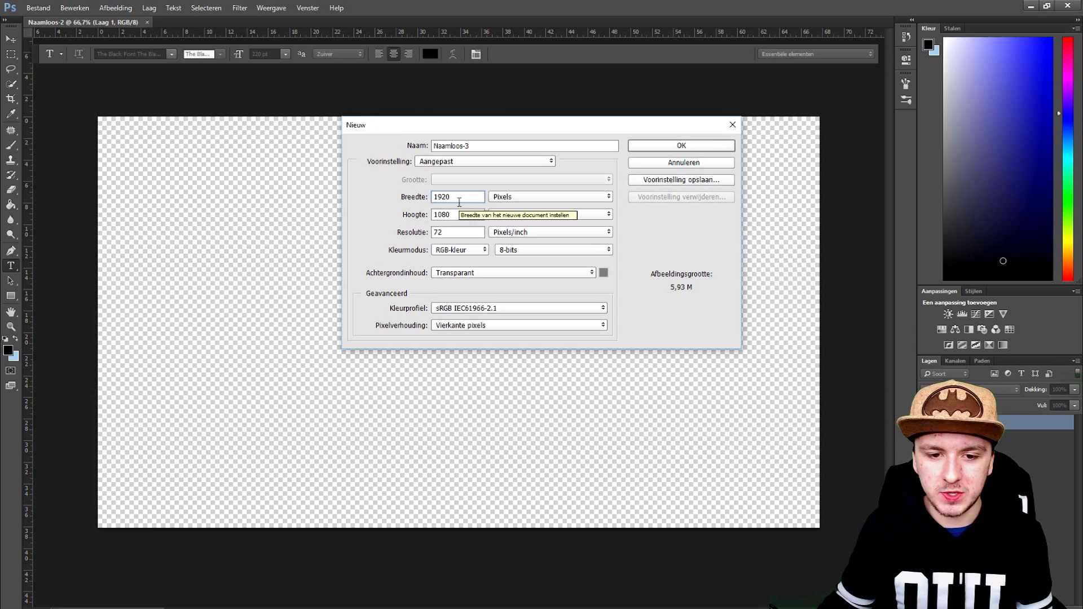
left_click(665, 164)
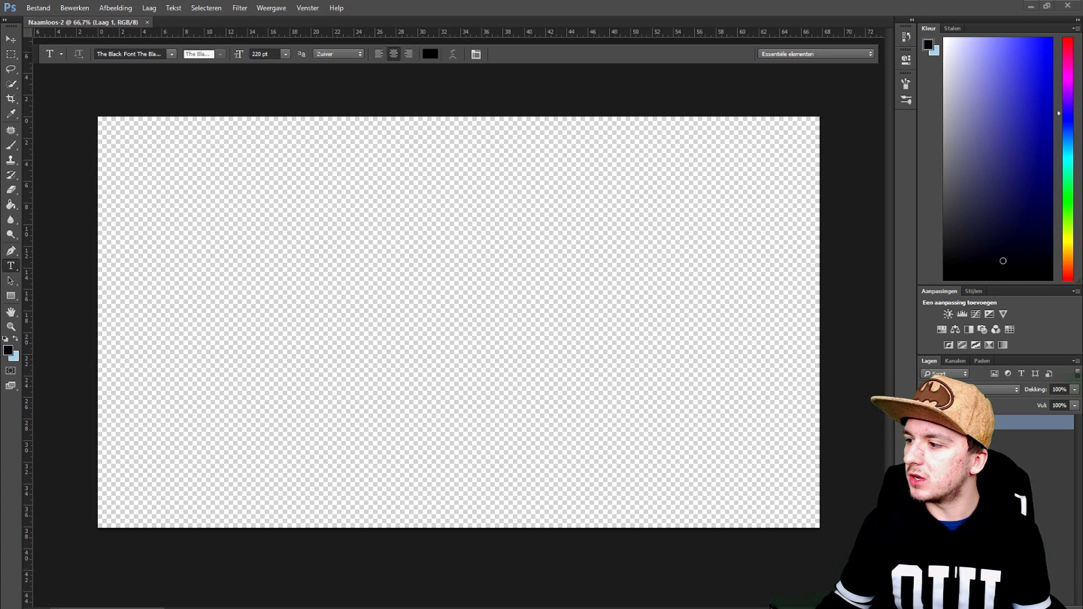
Place the 2-League-of-Legends image over the whole canvas as the background and commit the placement.
mouse_move(363, 254)
left_mouse_down()
mouse_move(353, 254)
mouse_move(363, 251)
left_mouse_up()
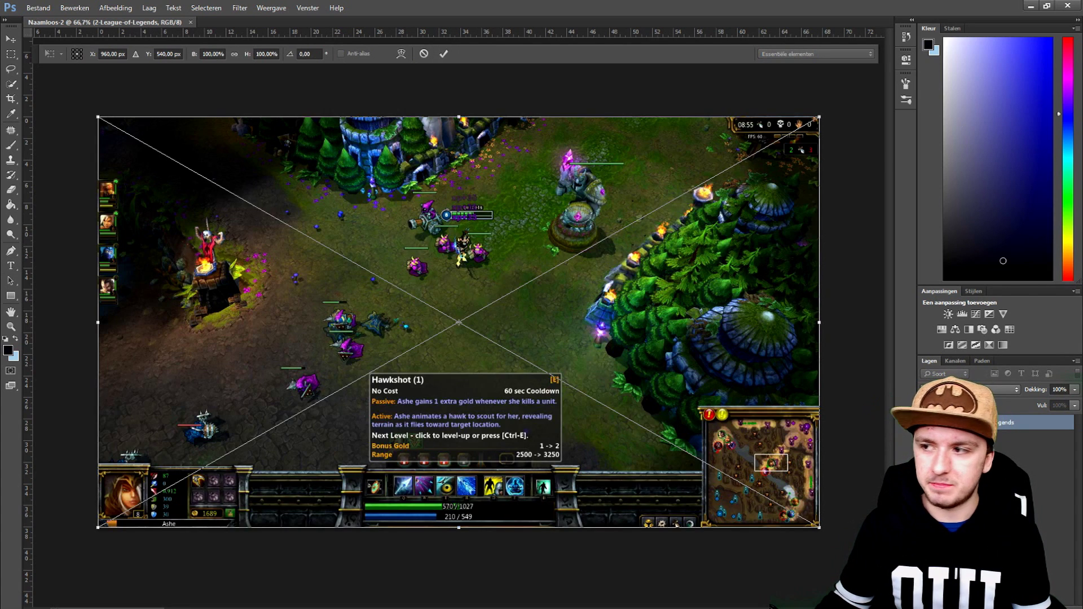
left_click(444, 54)
key("t")
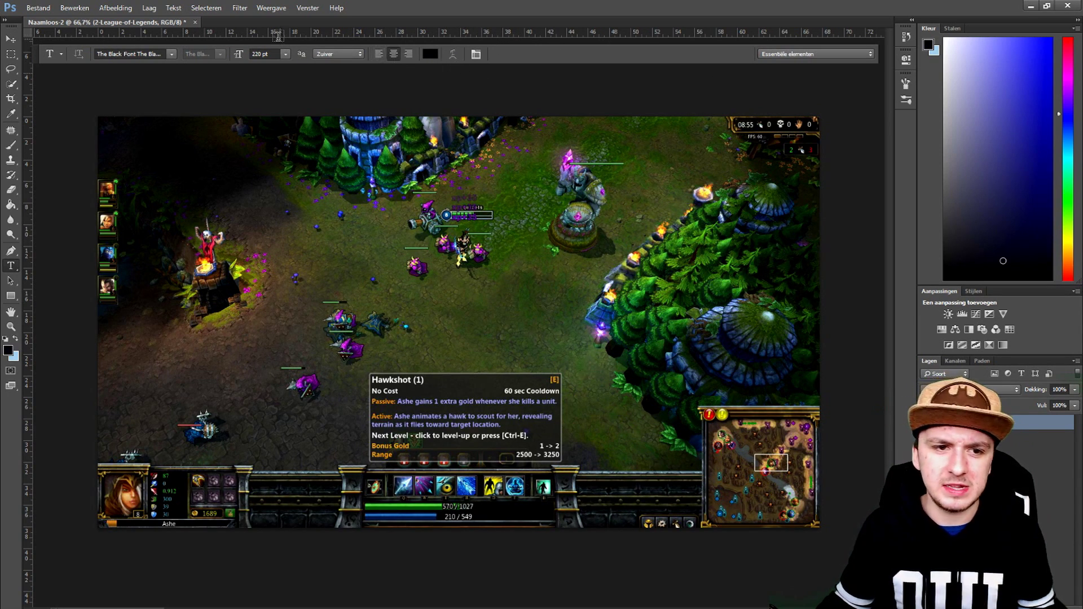
Apply a Gaussian blur with a radius of 14.1 pixels to the League of Legends background image.
left_click(240, 8)
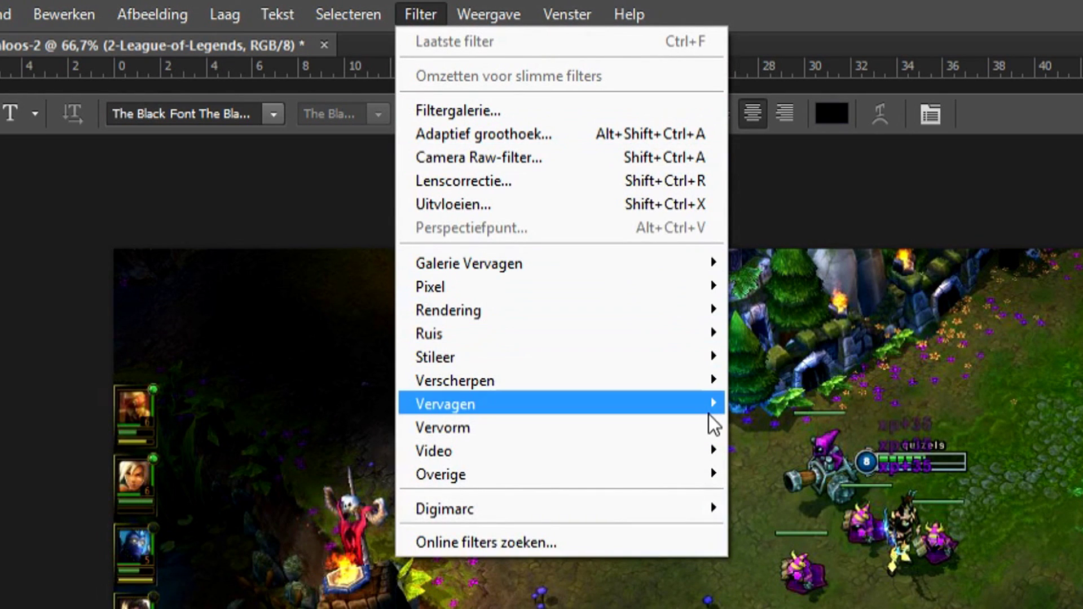
mouse_move(714, 422)
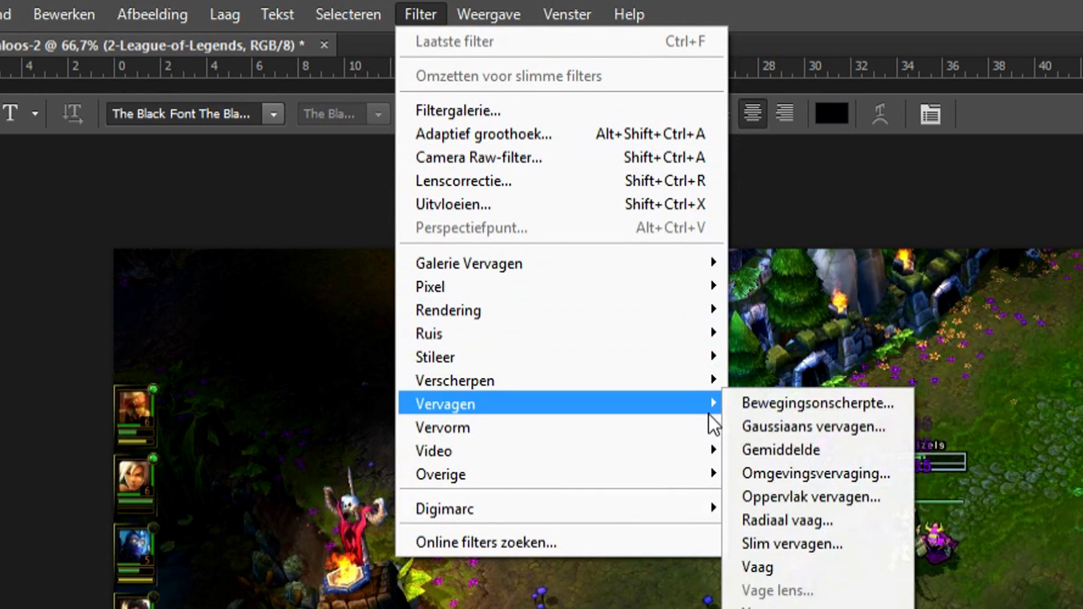
left_click(816, 422)
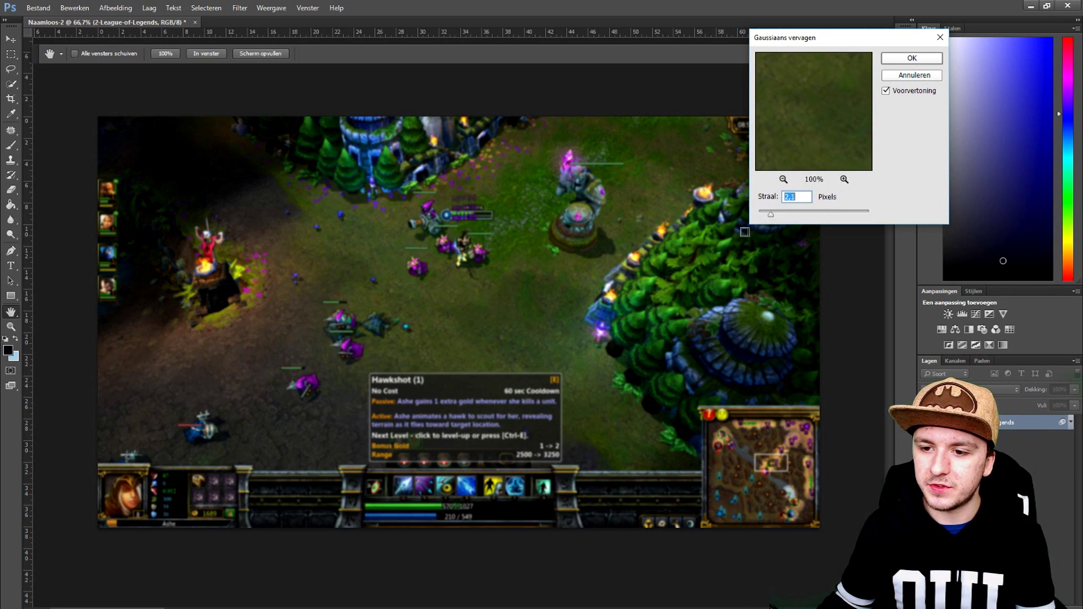
left_click_drag(772, 219, 806, 220)
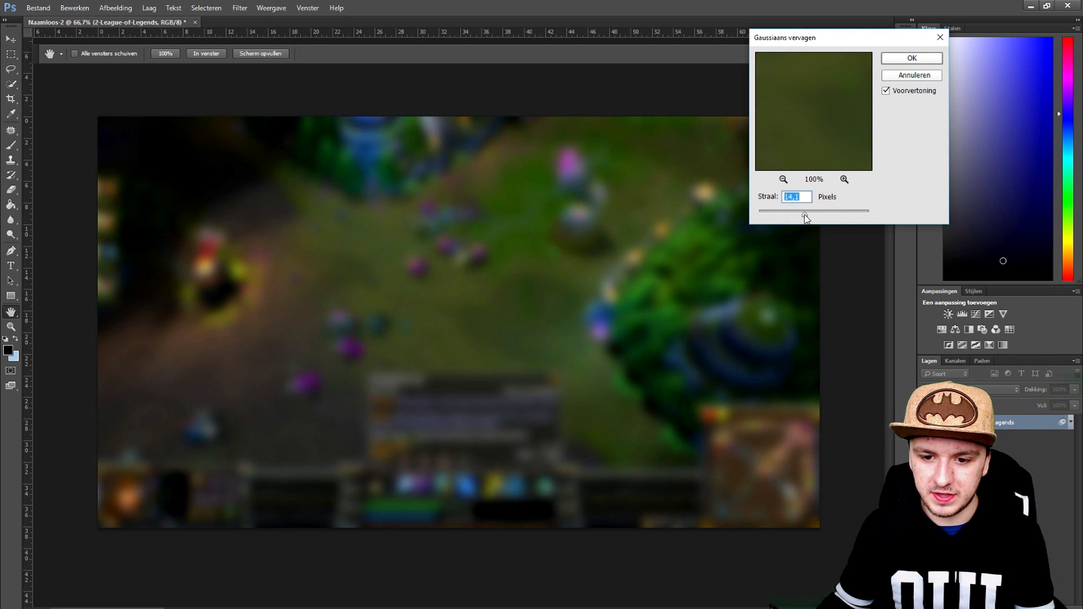
left_click(905, 58)
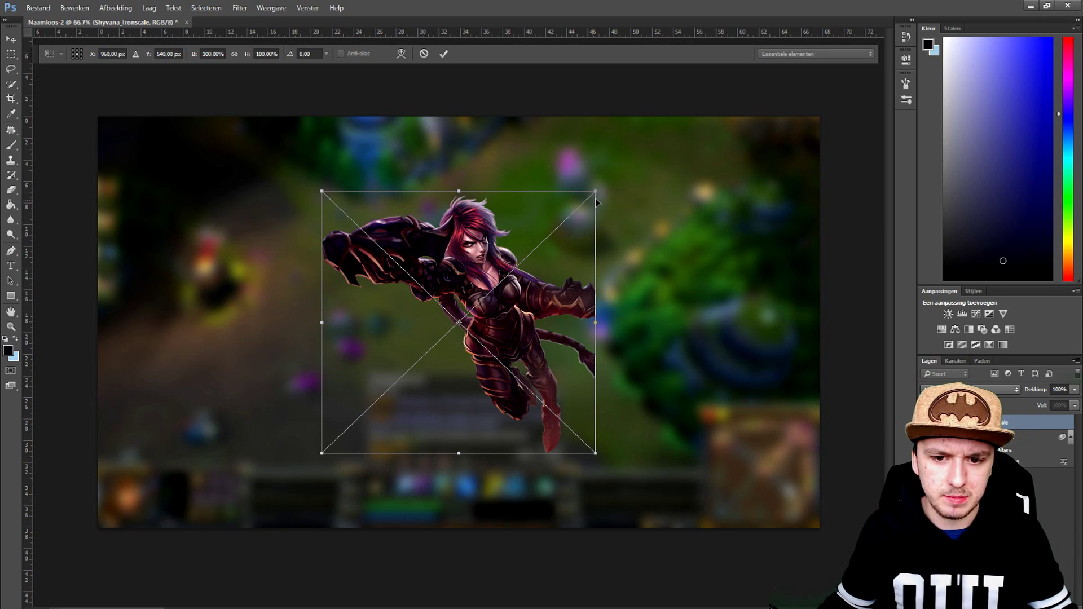
Enlarge the placed Shyvana character proportionally to nearly the canvas height, position it on the canvas's right half and commit the placement.
left_click_drag(595, 191, 858, 83)
key("ctrl+z")
left_click_drag(652, 129, 666, 208)
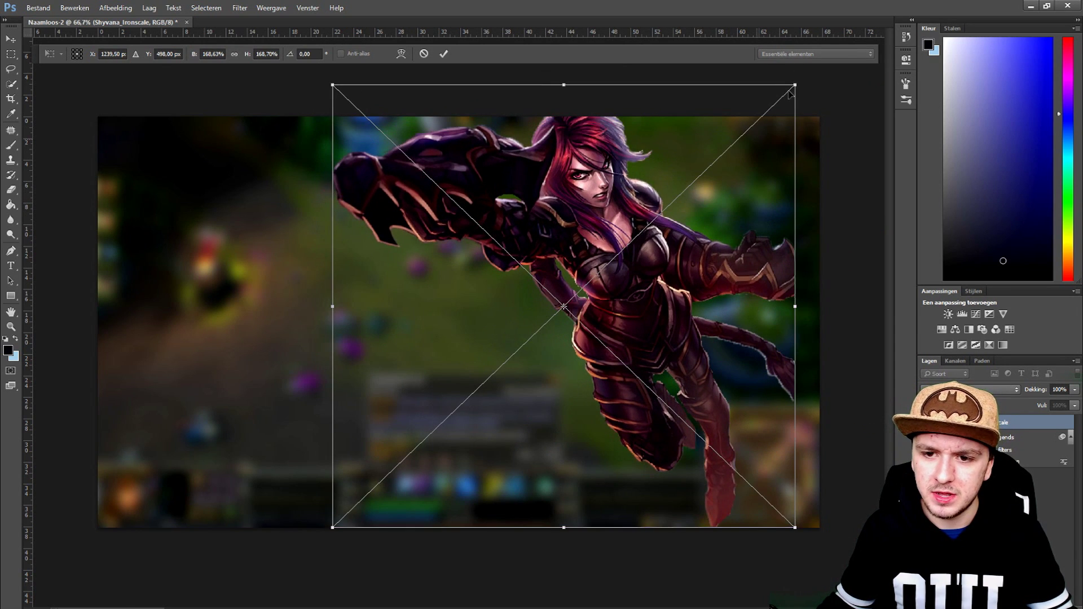
left_click_drag(739, 129, 747, 163)
left_click_drag(801, 119, 779, 116)
left_click(445, 54)
key("t")
left_click_drag(657, 281, 666, 278)
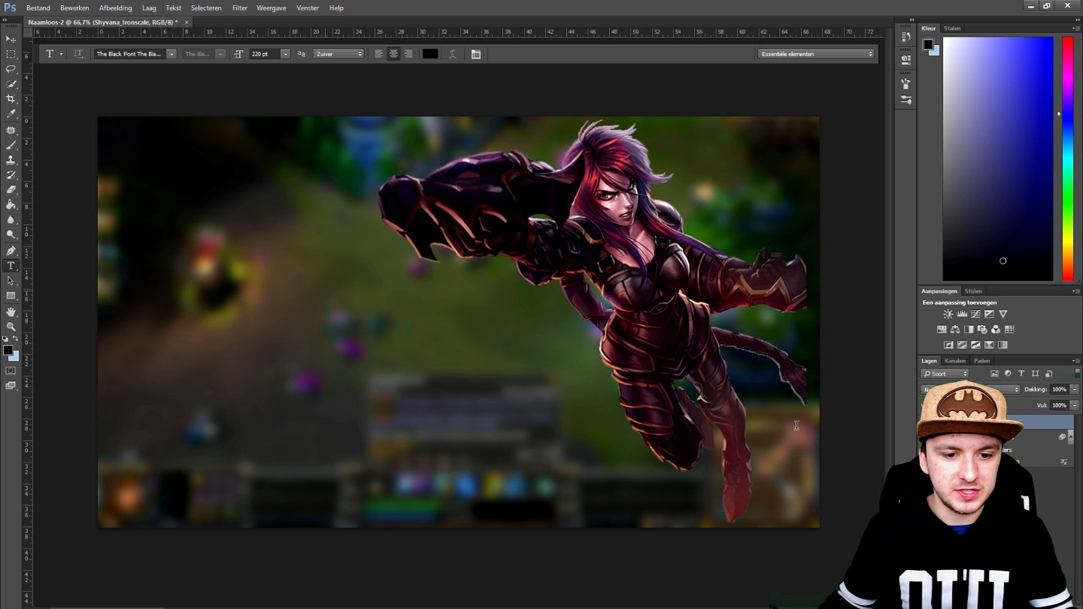
Add the text "#1" in white at 220 pt and place it in the canvas's upper-right corner.
left_click(325, 291)
type("#1")
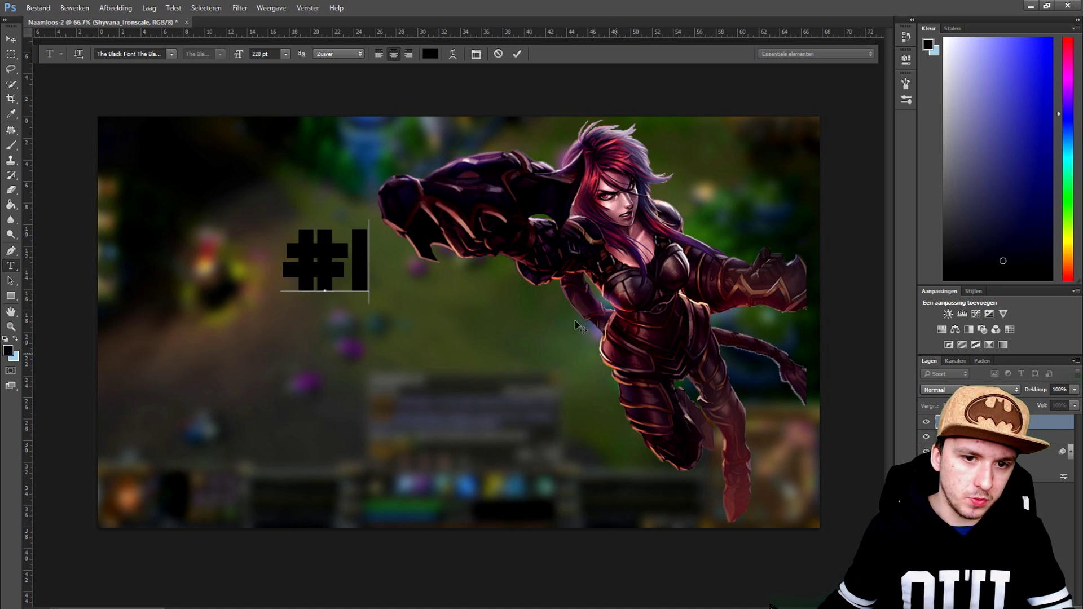
left_click(517, 54)
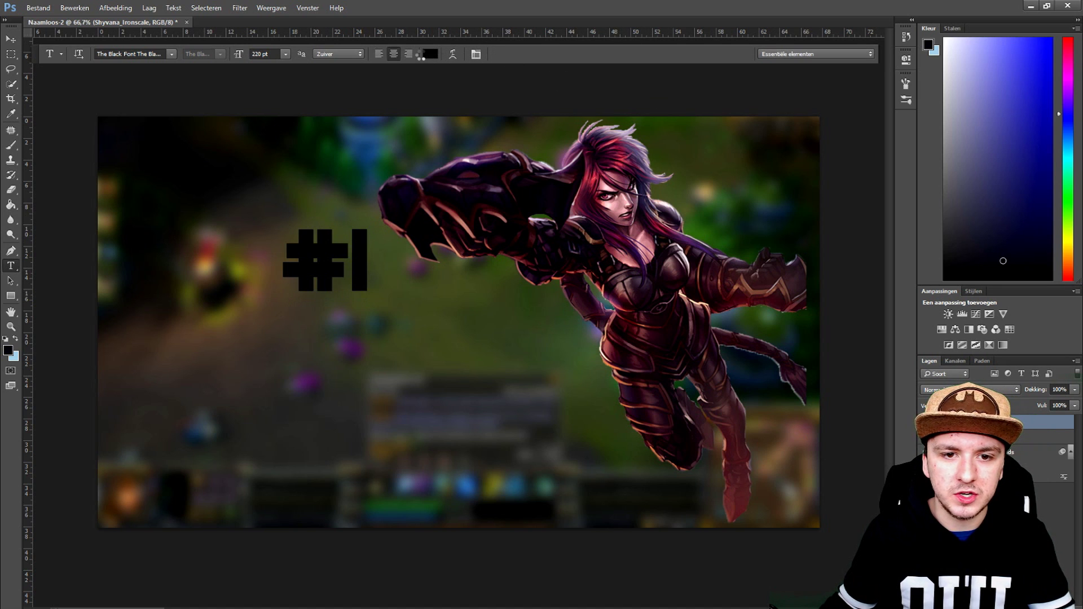
key("i")
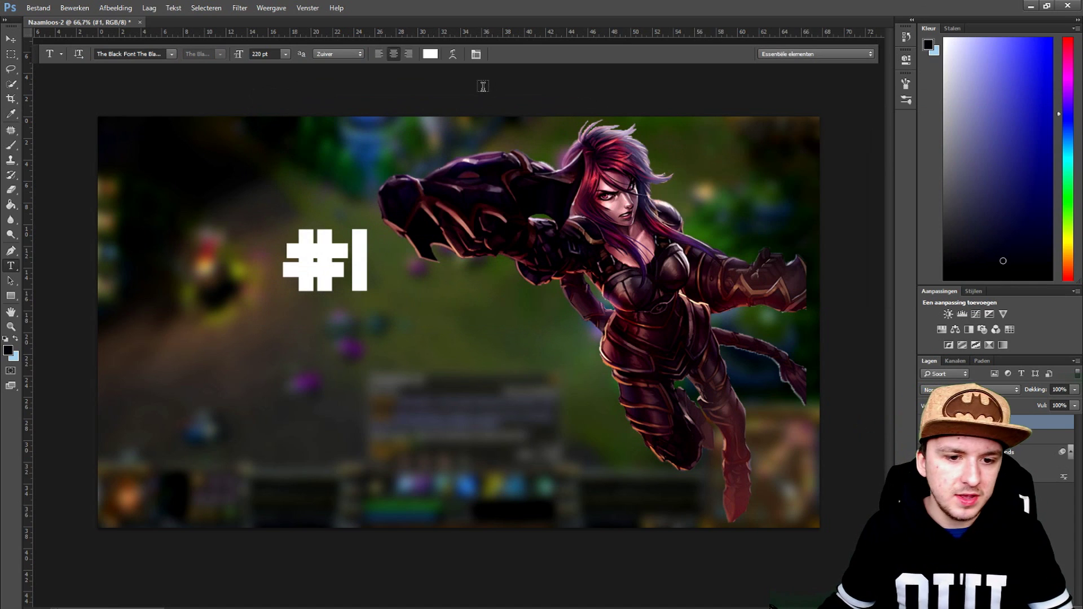
left_click_drag(333, 259, 767, 169)
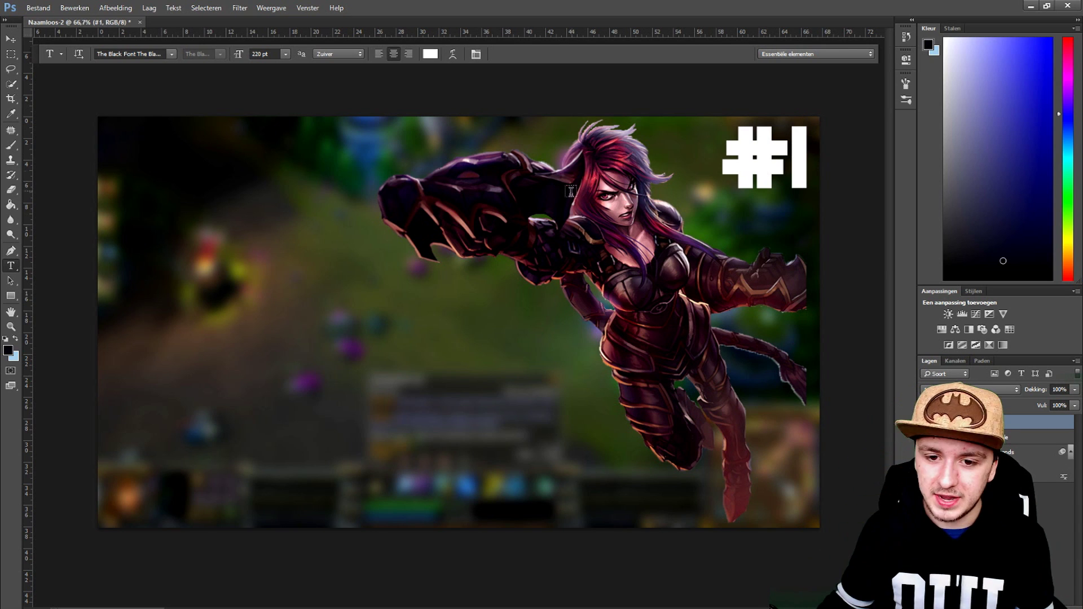
Add the white title word "FREAKING" in the left half of the canvas at mid-height and commit it.
left_click(178, 478)
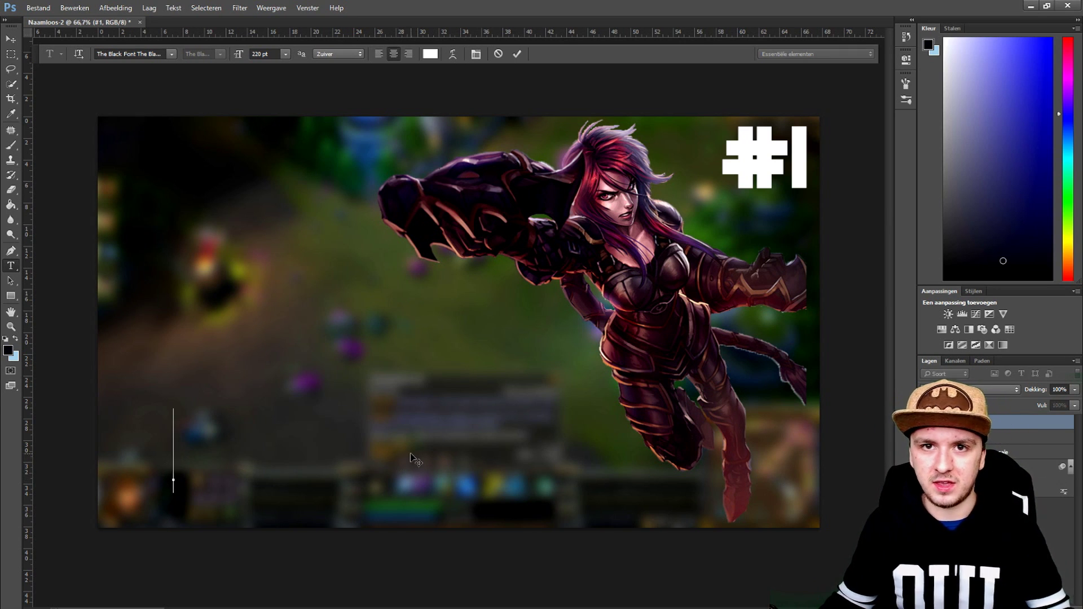
type("FREAKING")
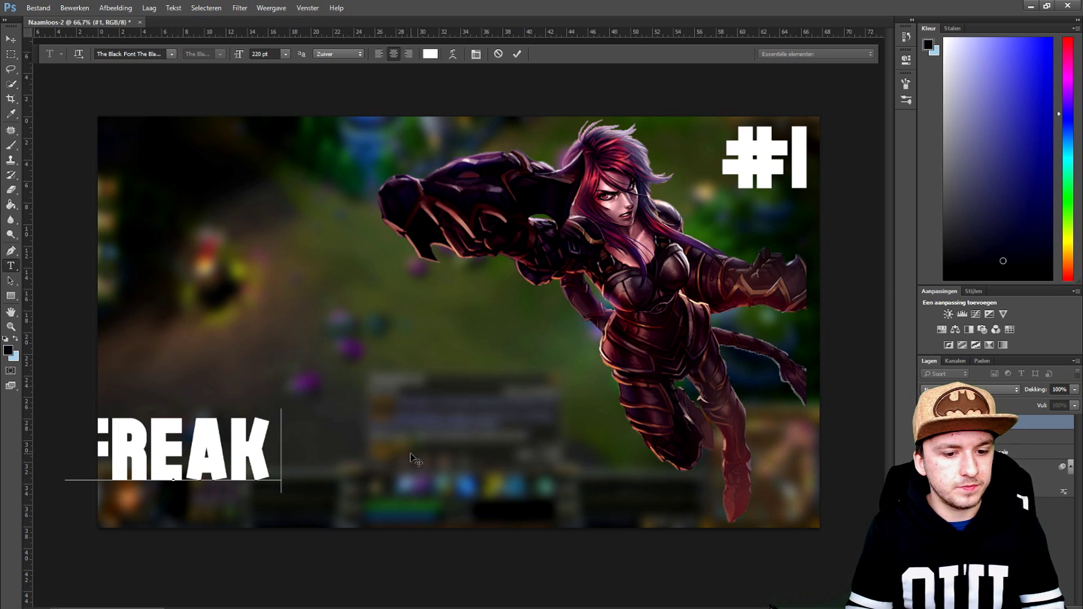
left_click_drag(150, 446, 227, 284)
left_click(520, 55)
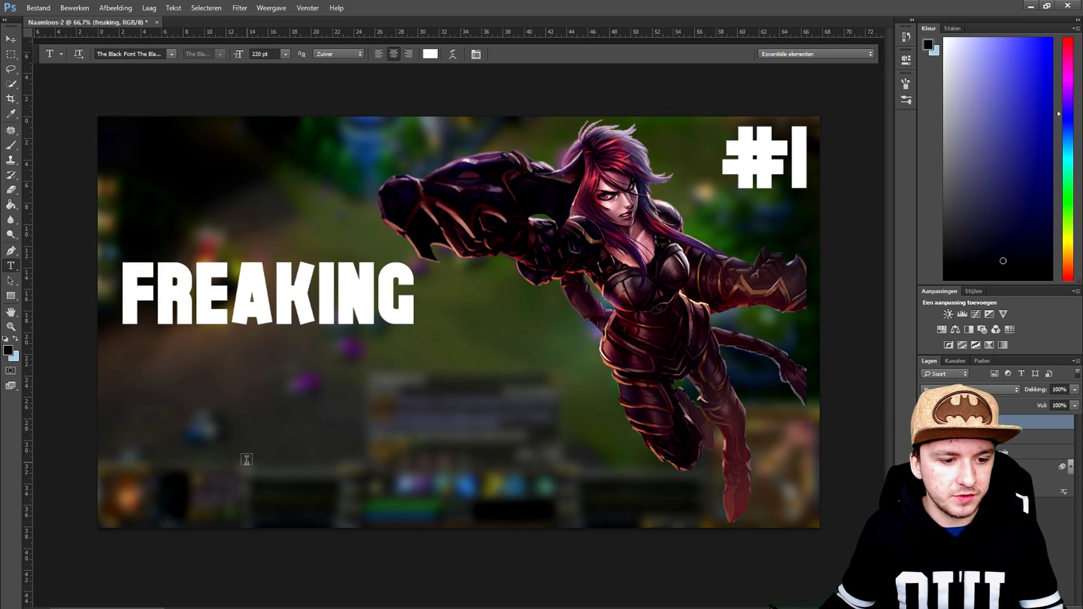
Add the word "RETARDED" as a separate text layer and move it directly beneath "FREAKING".
left_click(291, 461)
type("RETARDED")
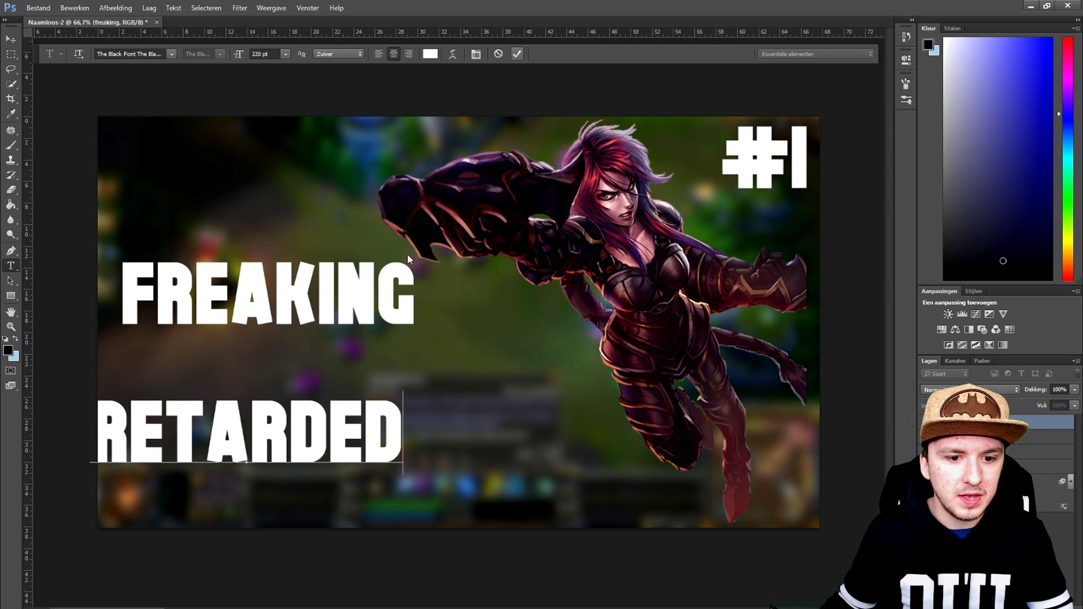
key("ctrl+Return")
left_click_drag(287, 427, 301, 361)
Add the word "MINIONS" as a third text layer, centre it beneath the other two title words and commit it.
left_click(355, 461)
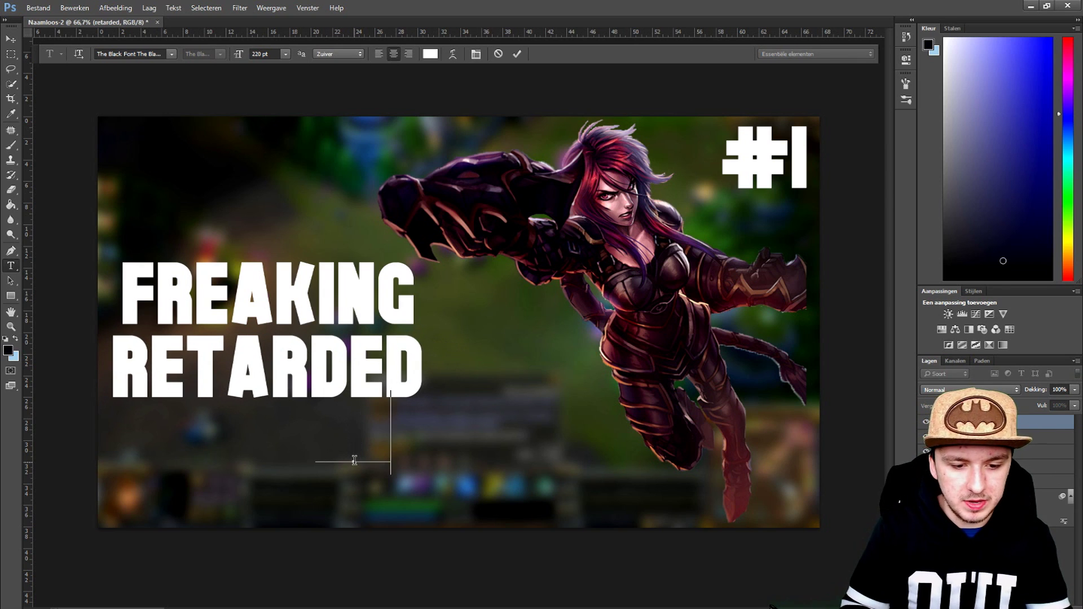
type("MINIU")
key("BackSpace")
type("ONS")
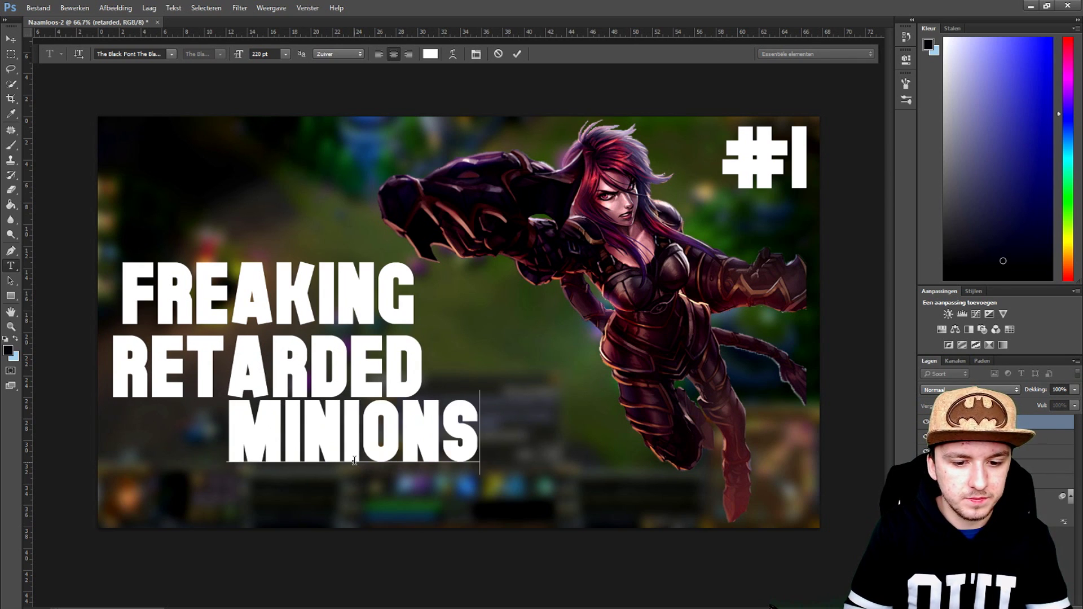
key("ctrl")
left_click_drag(378, 420, 226, 435)
left_click(517, 54)
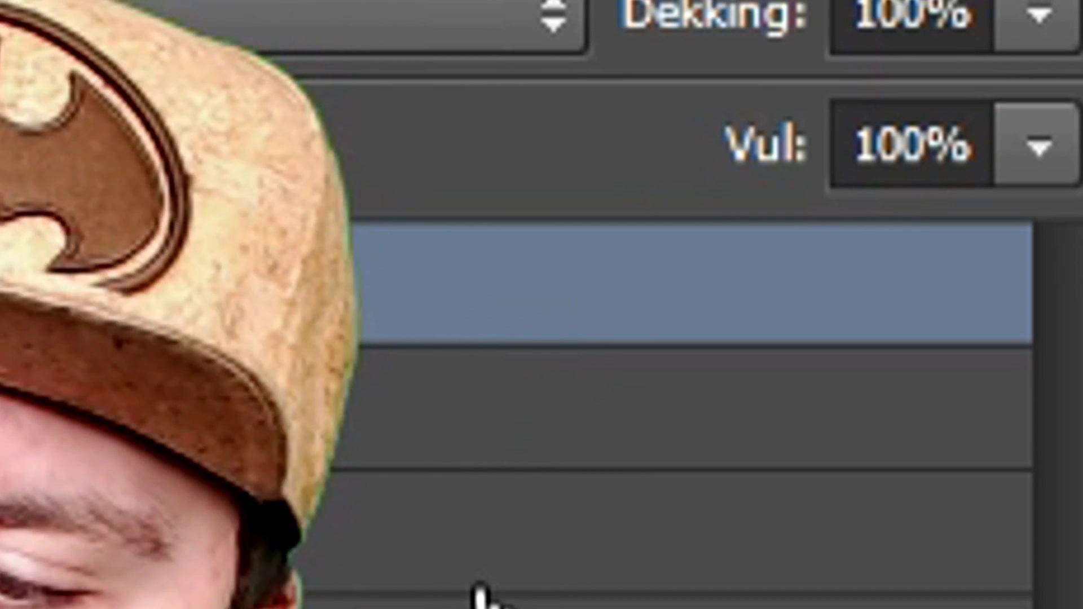
Select the three title text layers and convert them together into one smart object.
left_click(457, 488)
left_click(333, 382, "ctrl")
left_click(320, 336, "ctrl")
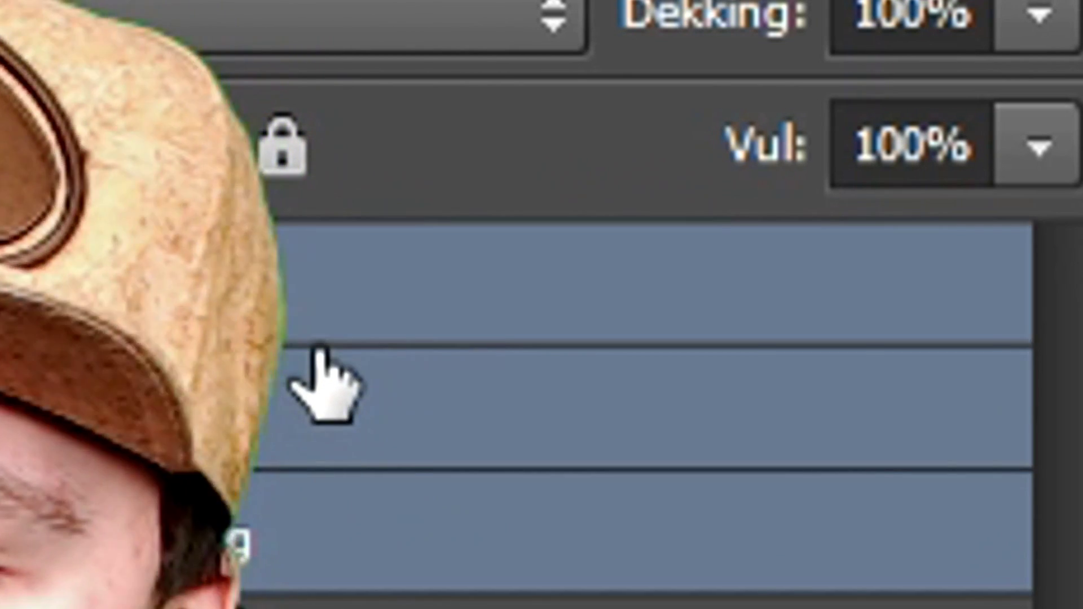
right_click(972, 435)
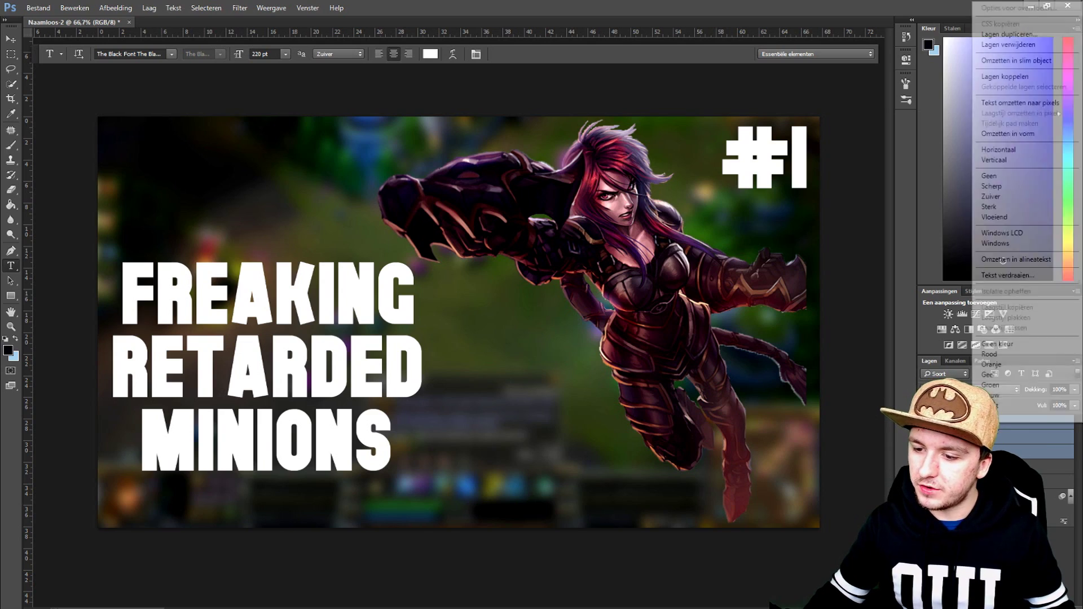
left_click(1076, 61)
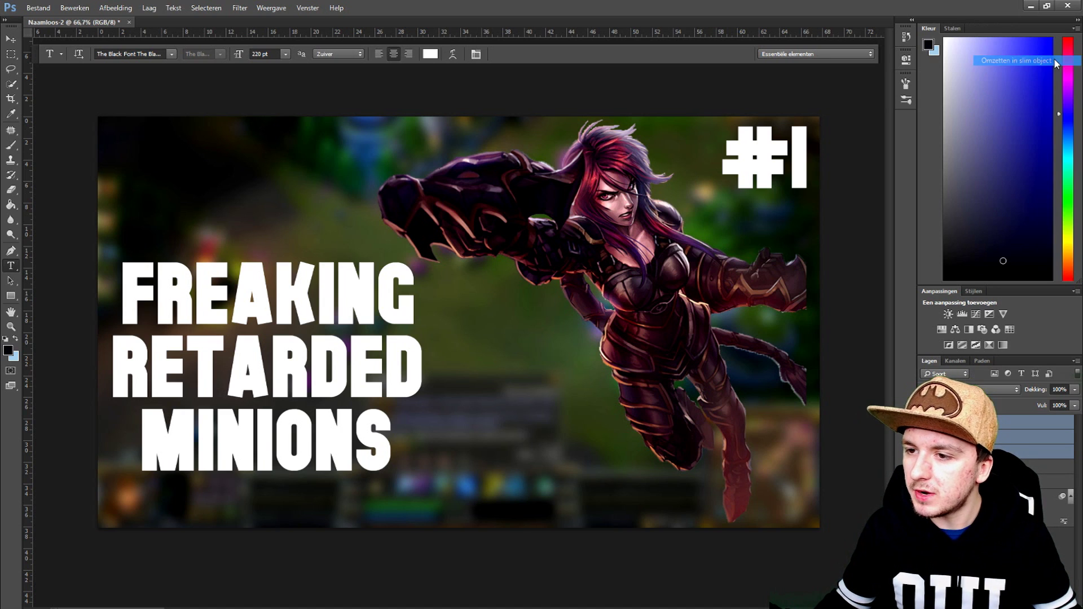
Move the combined title to the canvas's upper-left corner and send its layer behind the character.
left_click_drag(206, 317, 223, 176)
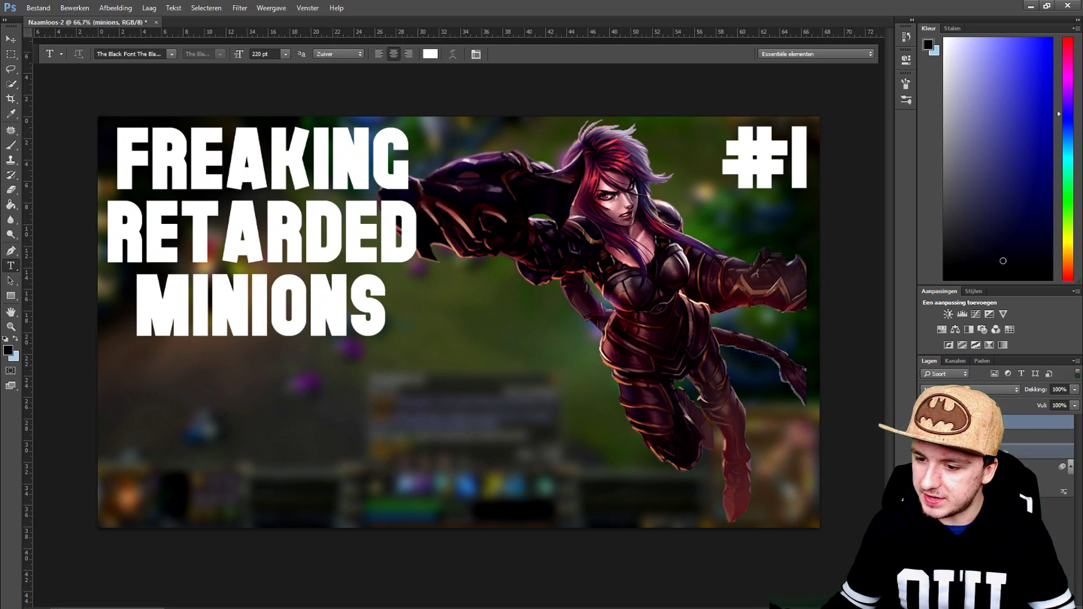
key("ctrl+bracketleft")
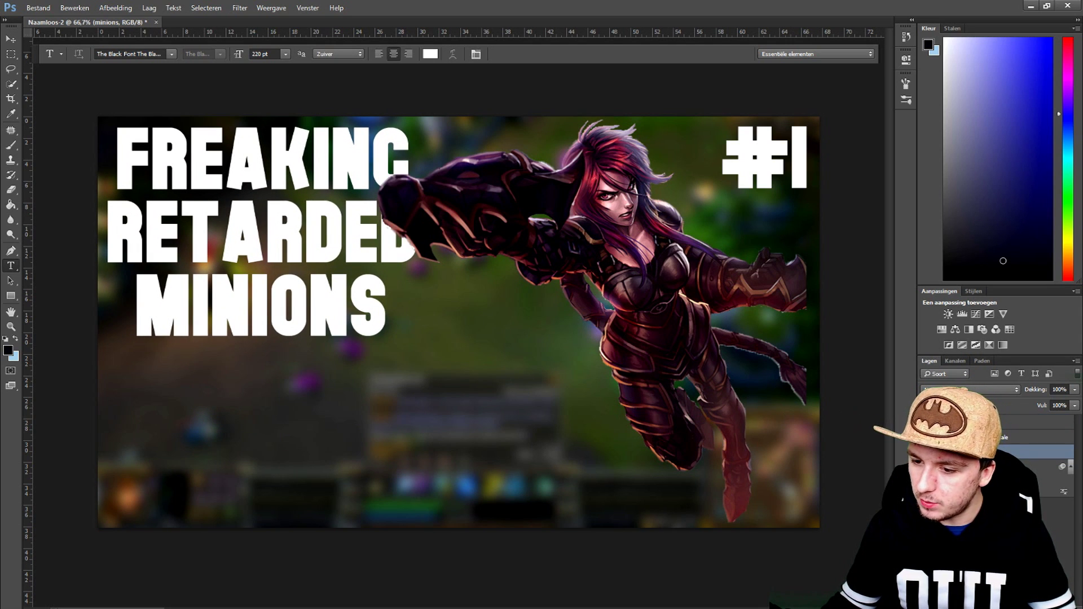
Add a gradient overlay to the title layer using the "Oranje, geel, oranje" gradient preset.
right_click(1042, 451)
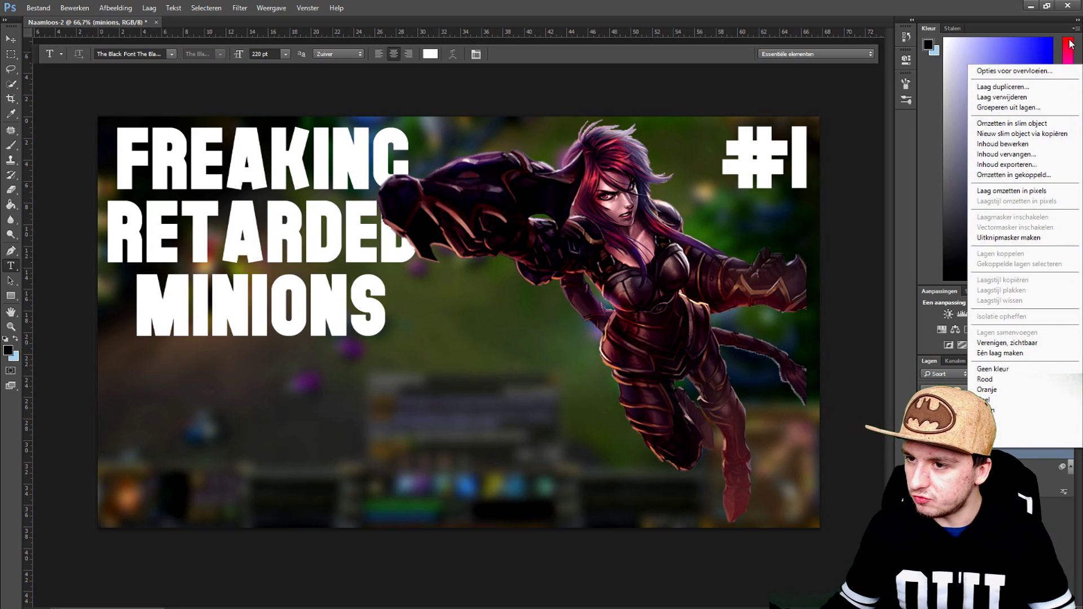
left_click(1045, 70)
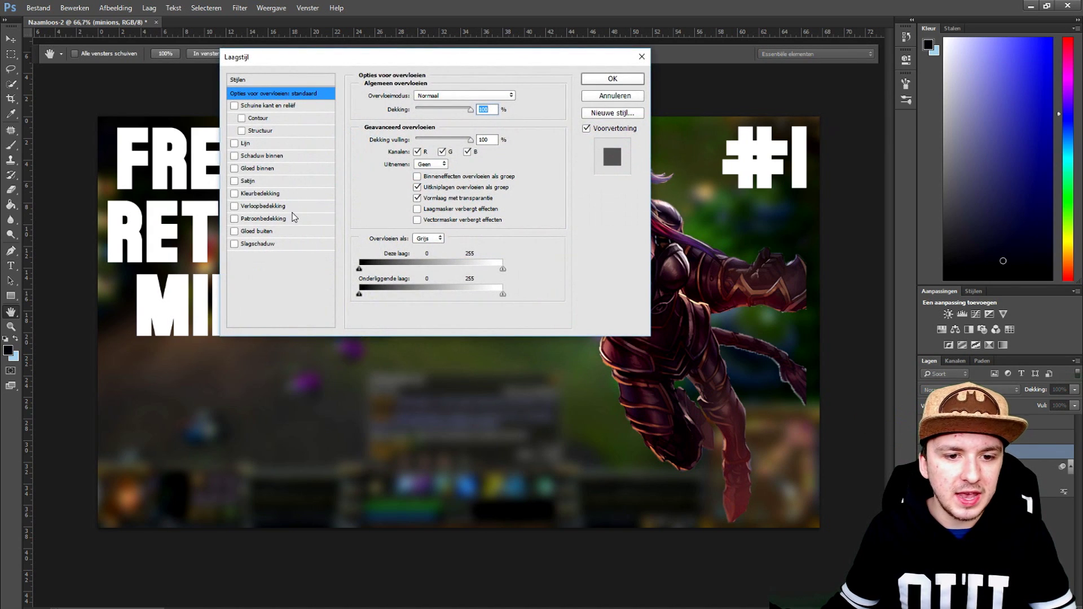
left_click(281, 207)
left_click_drag(321, 57, 464, 95)
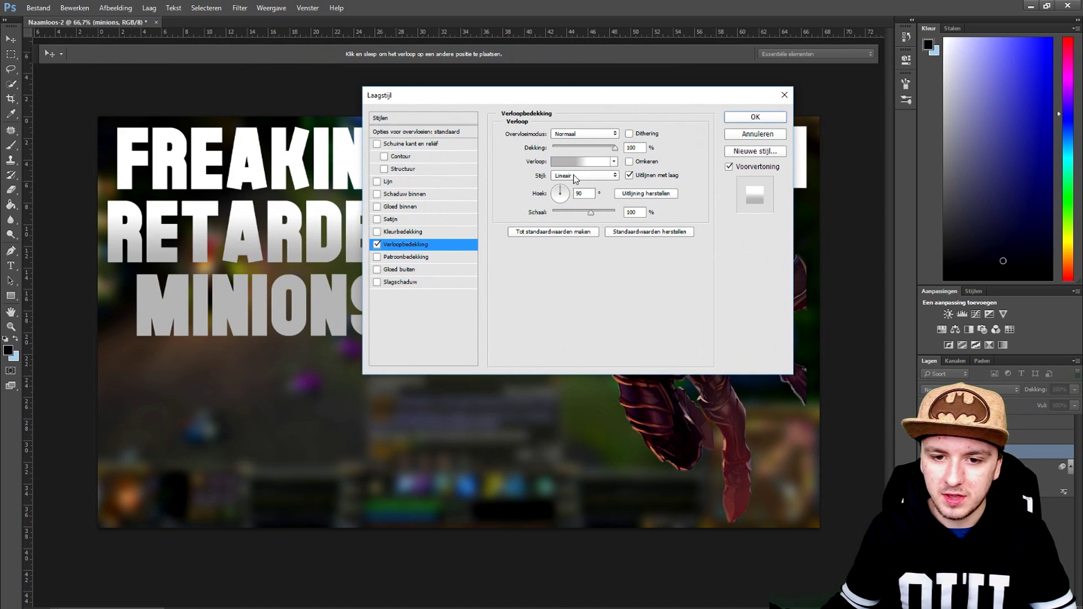
left_click(576, 162)
left_click(822, 88)
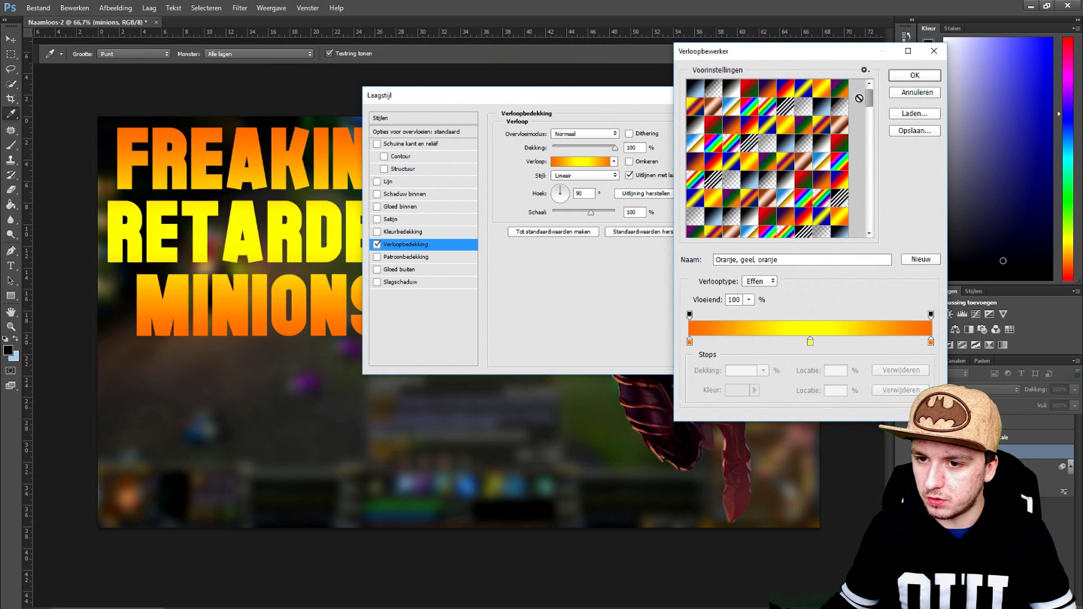
left_click(915, 75)
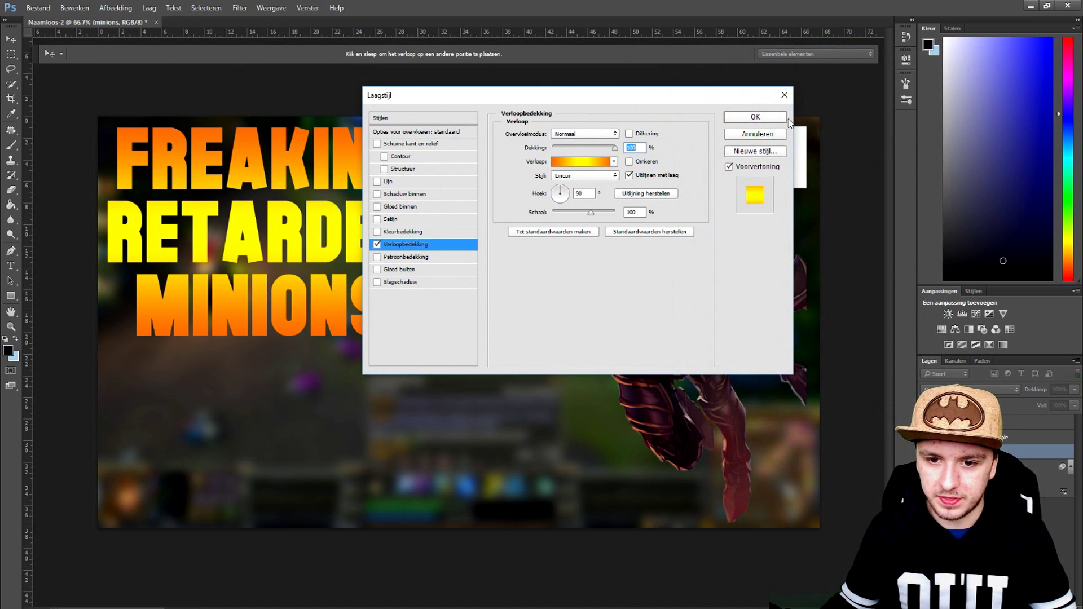
Enable outer glow, drop shadow and stroke effects for the title and apply the layer style.
left_click(399, 270)
left_click(401, 282)
left_click(412, 183)
left_click(759, 118)
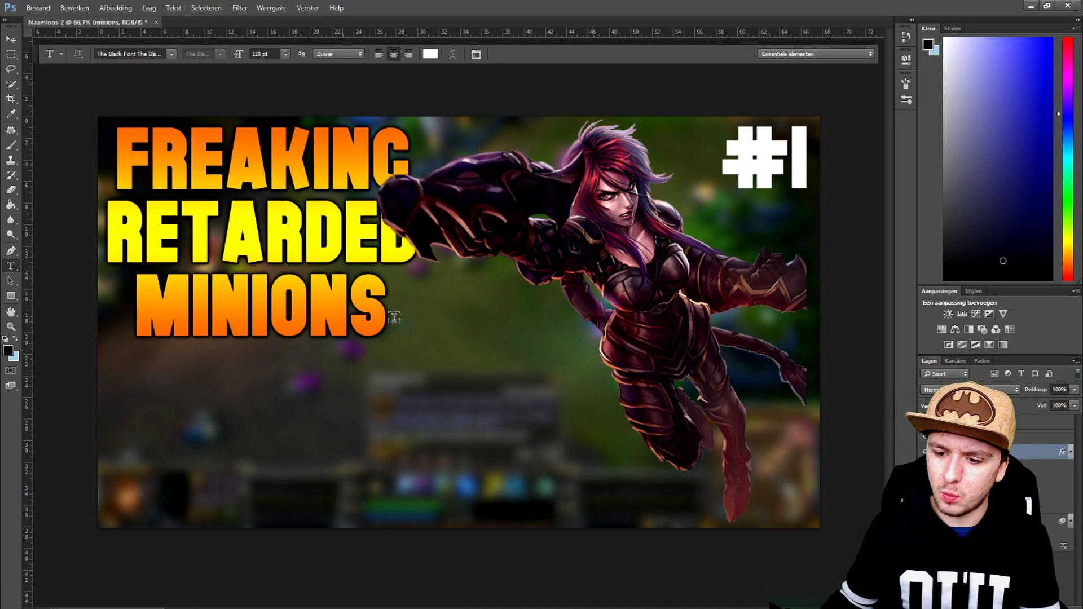
Add a white (ffffff) outer glow to the Shyvana_Ironscale character layer and apply the layer style.
right_click(1010, 437)
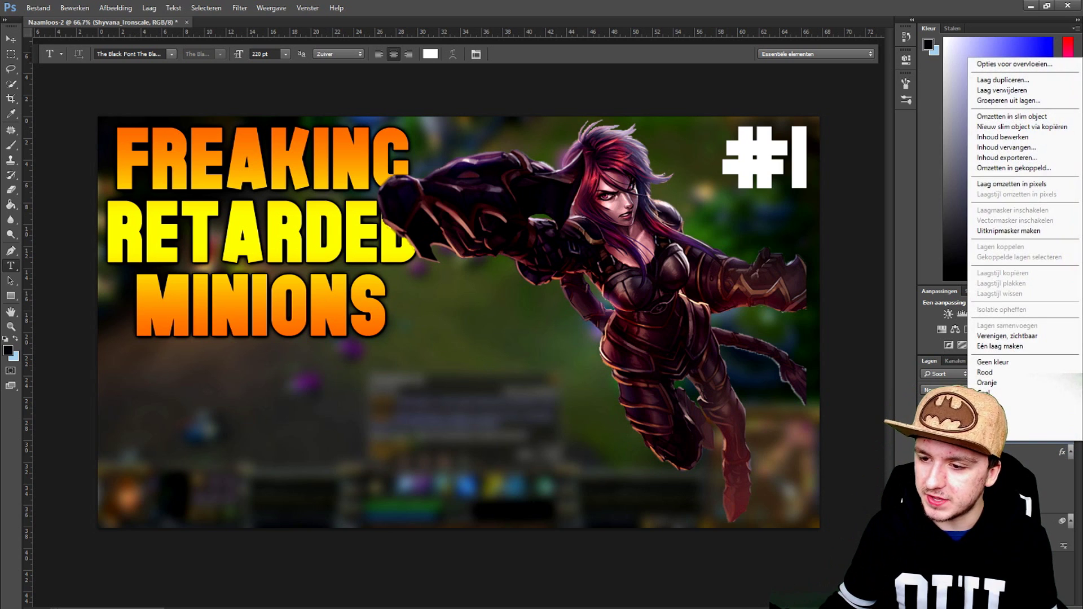
left_click(1034, 68)
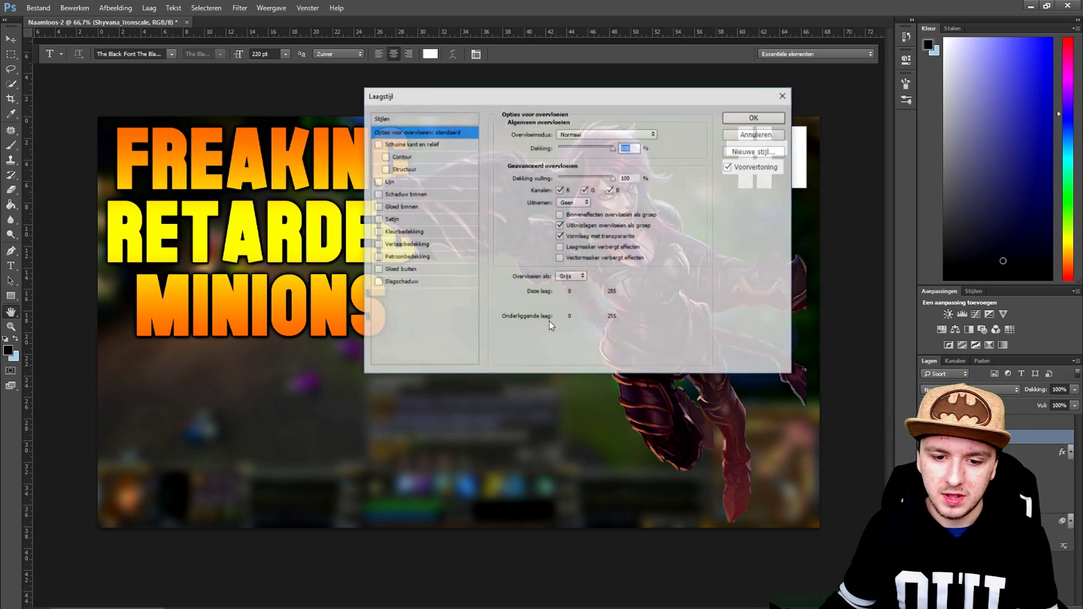
left_click(397, 270)
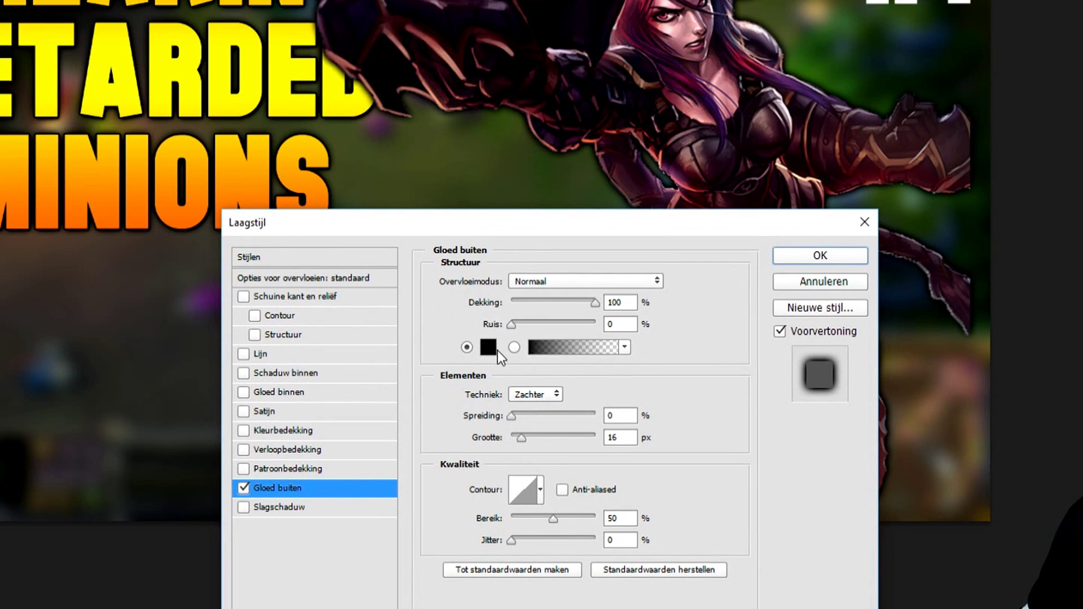
left_click(496, 350)
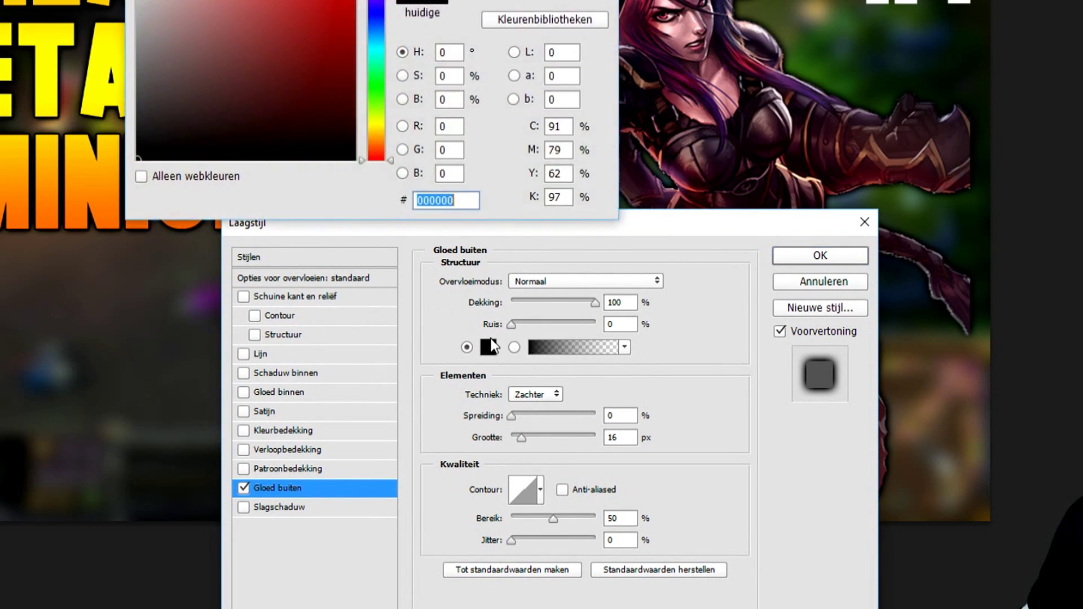
type("ffffff")
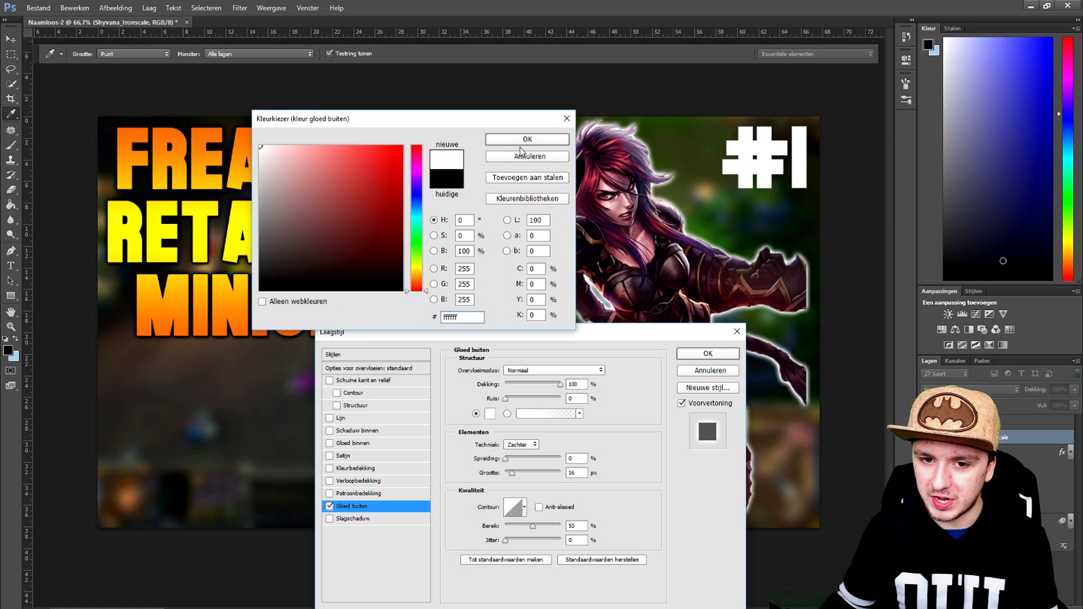
left_click(525, 140)
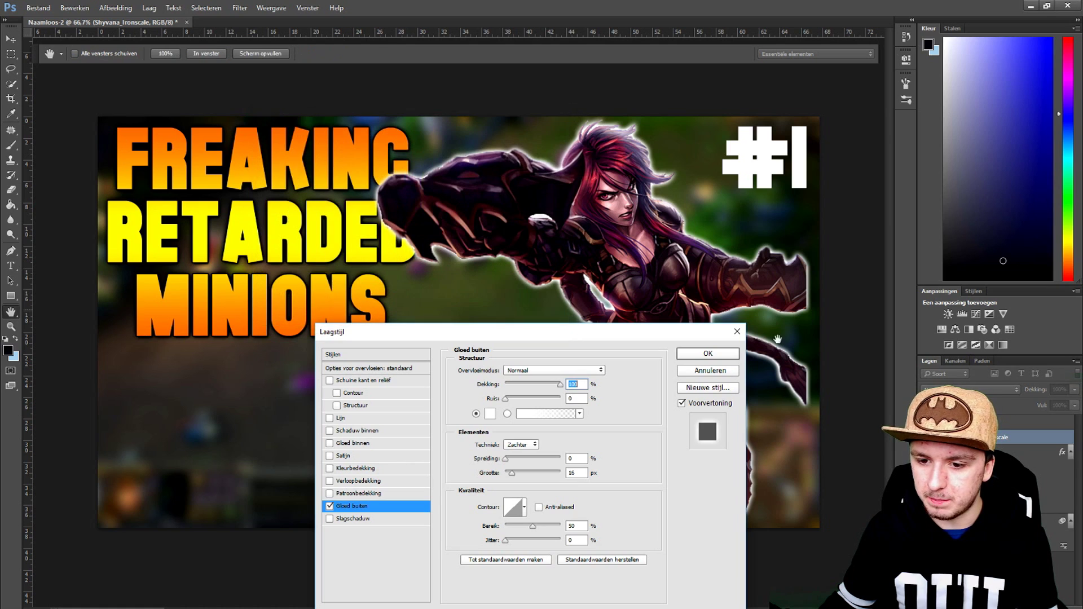
left_click(712, 353)
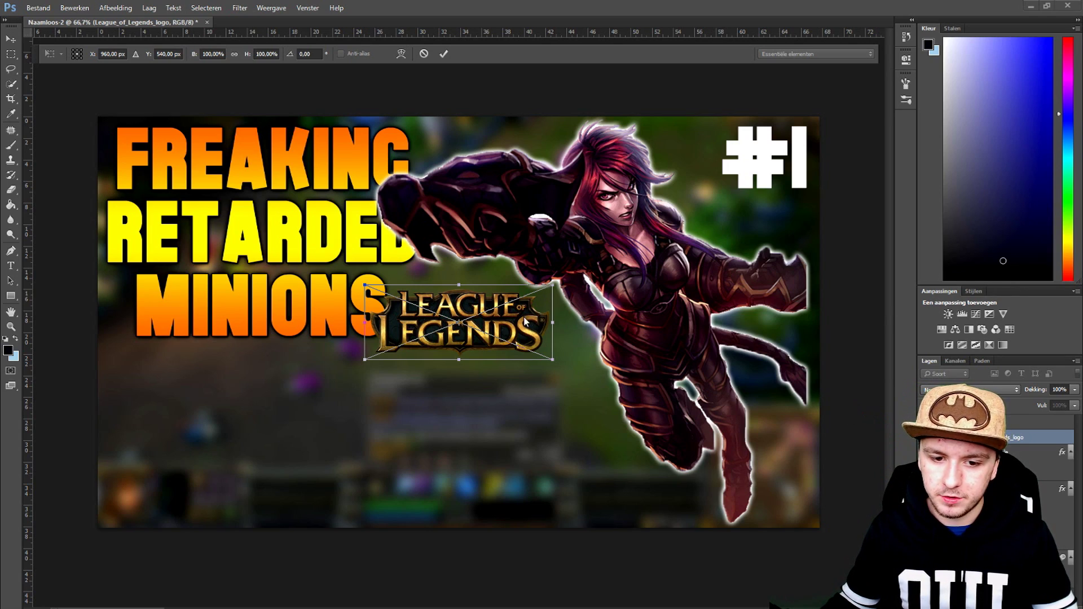
Enlarge the placed League of Legends logo, position it below the title in the canvas's lower-left area, and commit the placement.
left_click_drag(530, 320, 586, 330)
left_click_drag(475, 394, 378, 411)
left_click(448, 56)
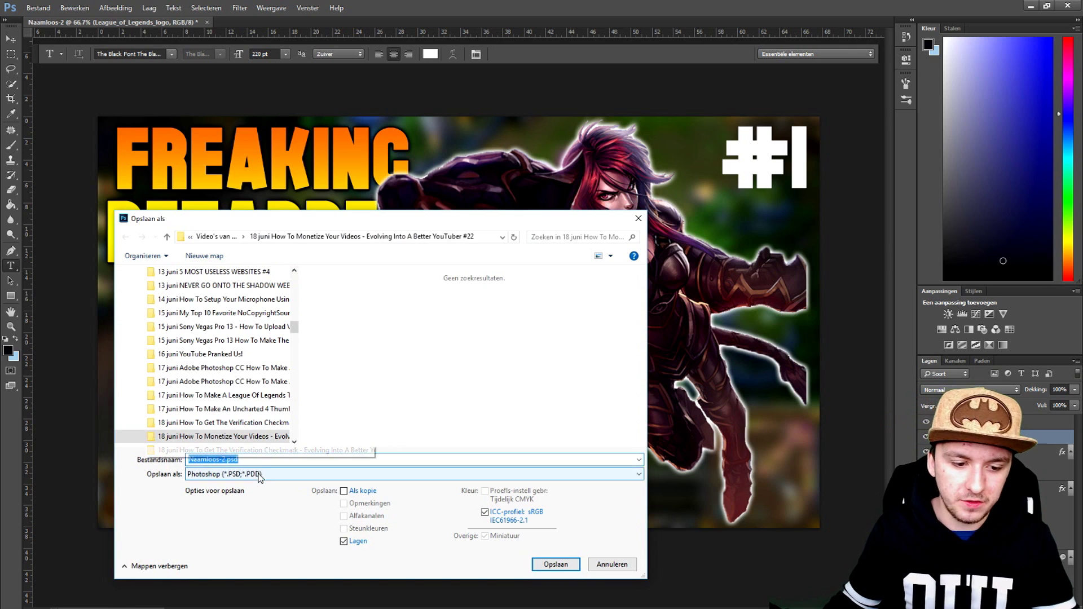
Save the design as a JPEG named "Thumbnail" in the 17 juni Adobe Photoshop CC folder, with quality 12 (Maximaal).
left_click(260, 474)
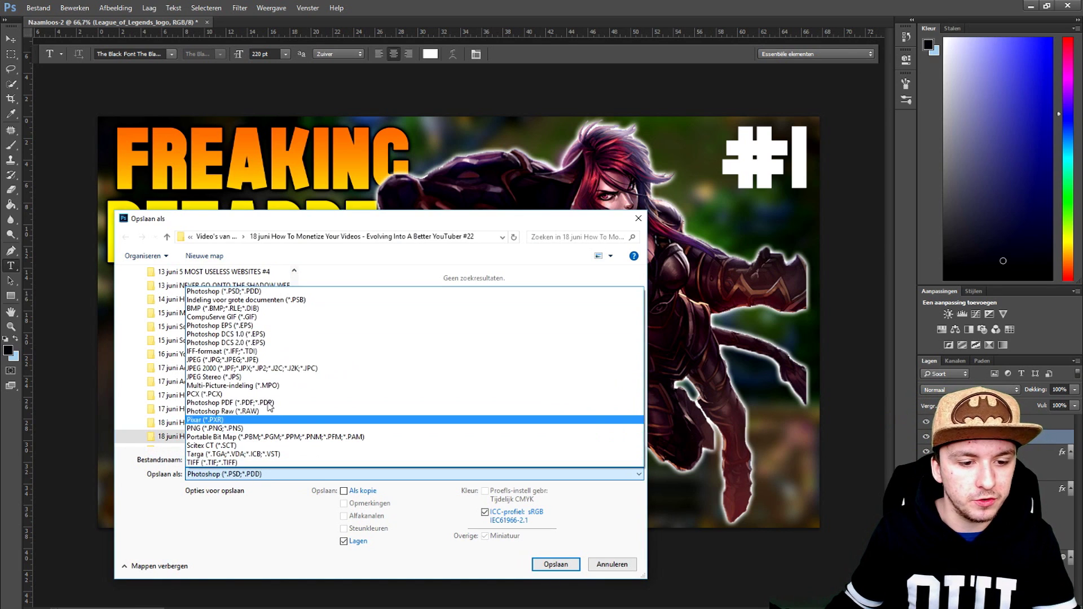
left_click(223, 360)
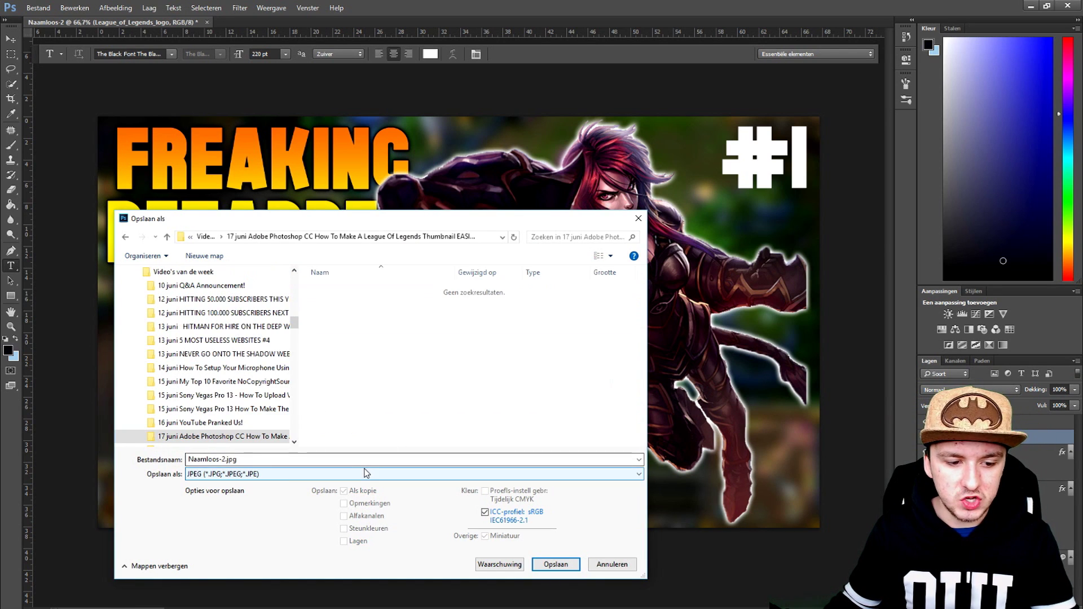
left_click(367, 474)
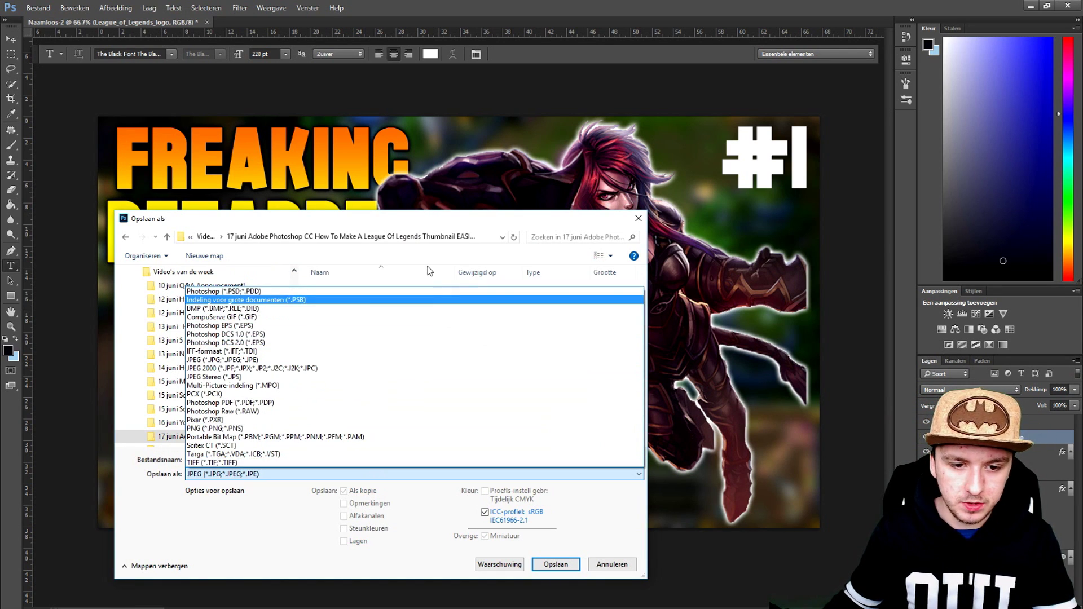
left_click(430, 272)
left_click(284, 460)
type("Th")
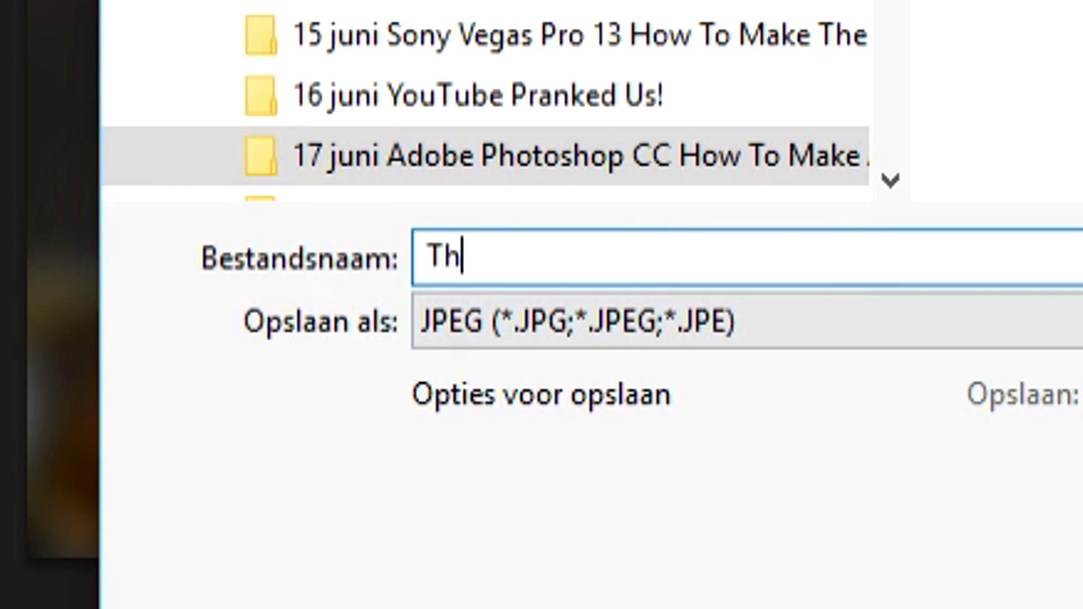
type("umbnail")
key("Return")
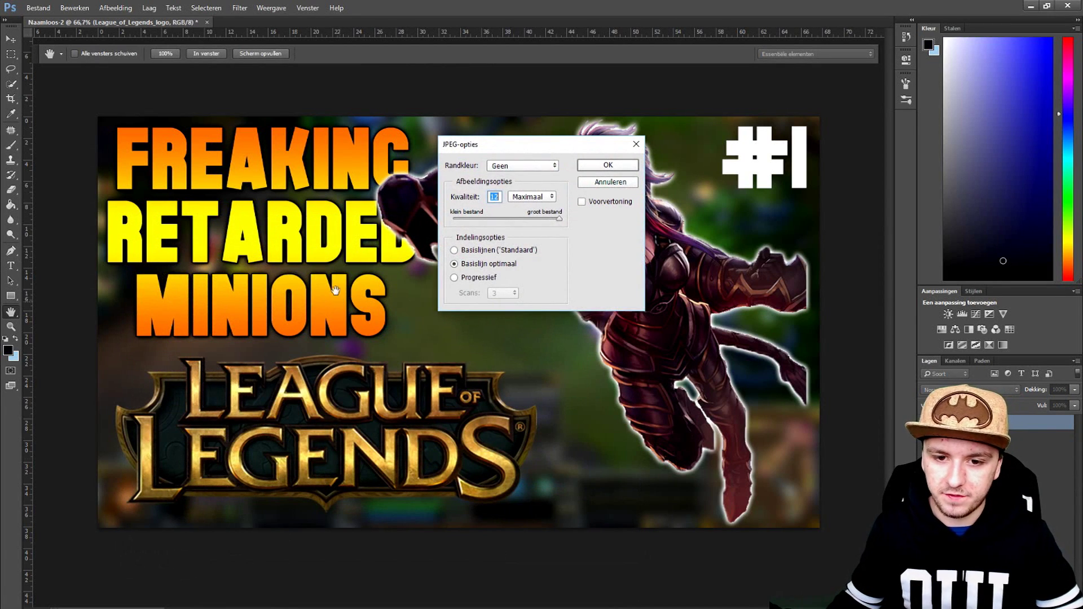
left_click(597, 166)
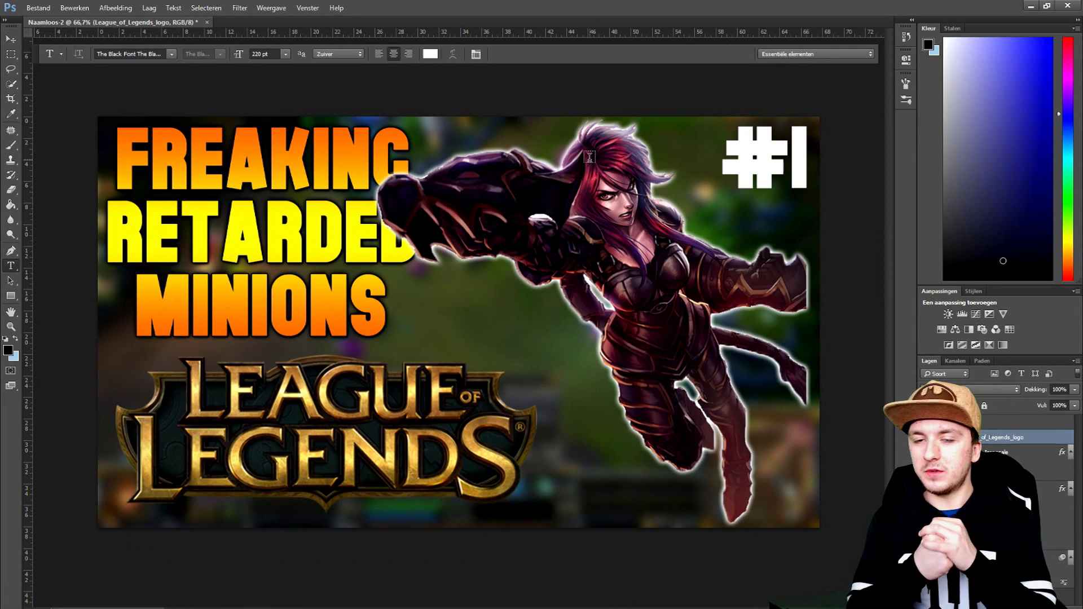